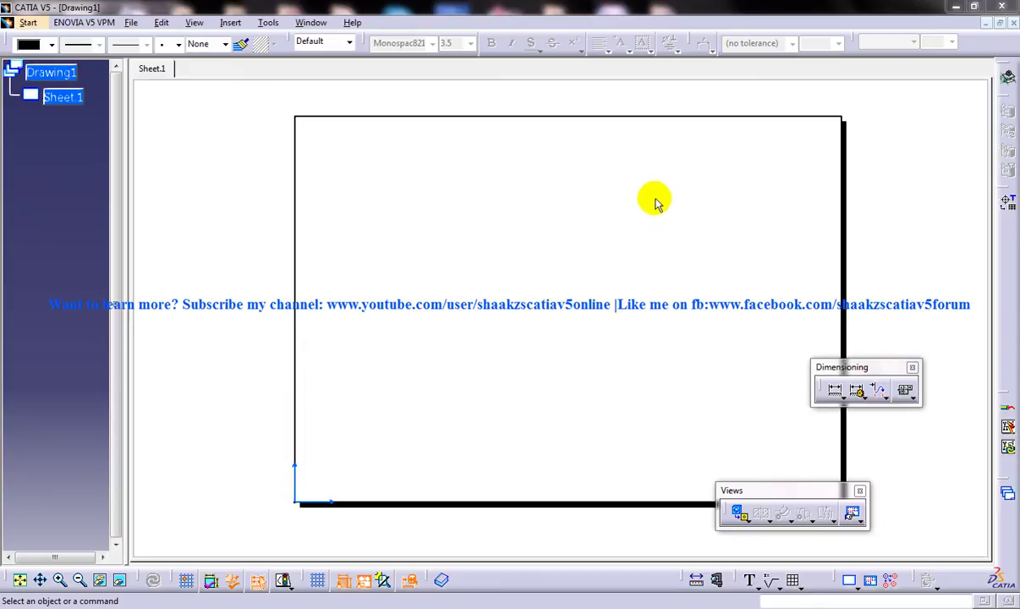
Step: Minimize Drawing1, bring up the Boeing 737 part, and rotate the airplane to inspect it
left_click(985, 23)
left_click(77, 557)
mouse_move(550, 234)
middle_mouse_down()
mouse_move(501, 322)
mouse_move(364, 296)
mouse_move(339, 383)
mouse_move(359, 336)
mouse_move(394, 336)
mouse_move(357, 348)
mouse_move(360, 365)
mouse_move(435, 353)
mouse_move(457, 381)
middle_mouse_up()
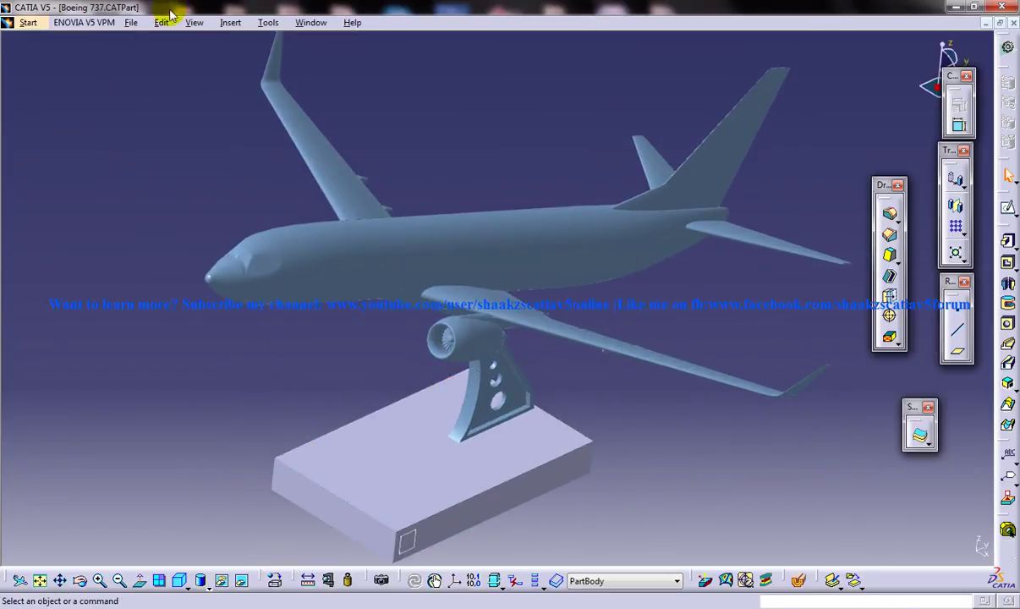
Step: Swap back to Drawing1, browsing the Mechanical Design workbenches without switching
left_click(986, 23)
left_click(184, 555)
left_click(28, 22)
left_click(71, 57)
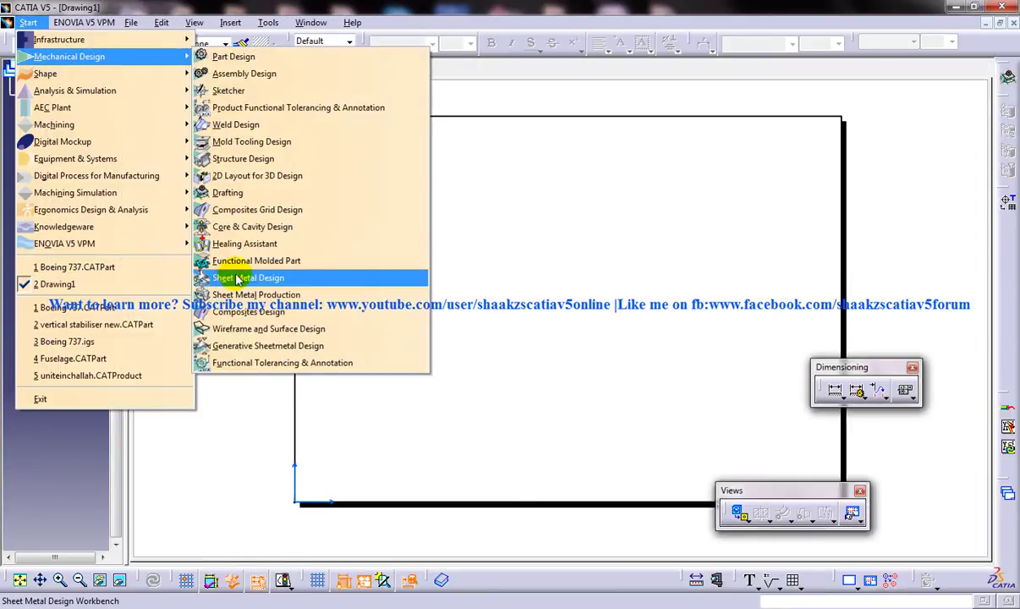
left_click(534, 15)
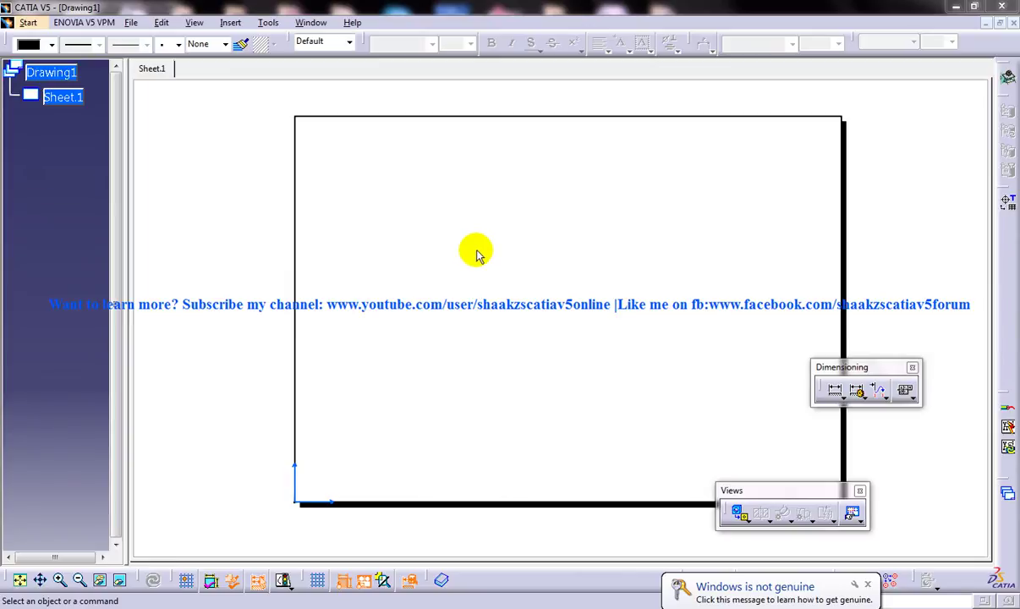
left_click(268, 24)
left_click(232, 24)
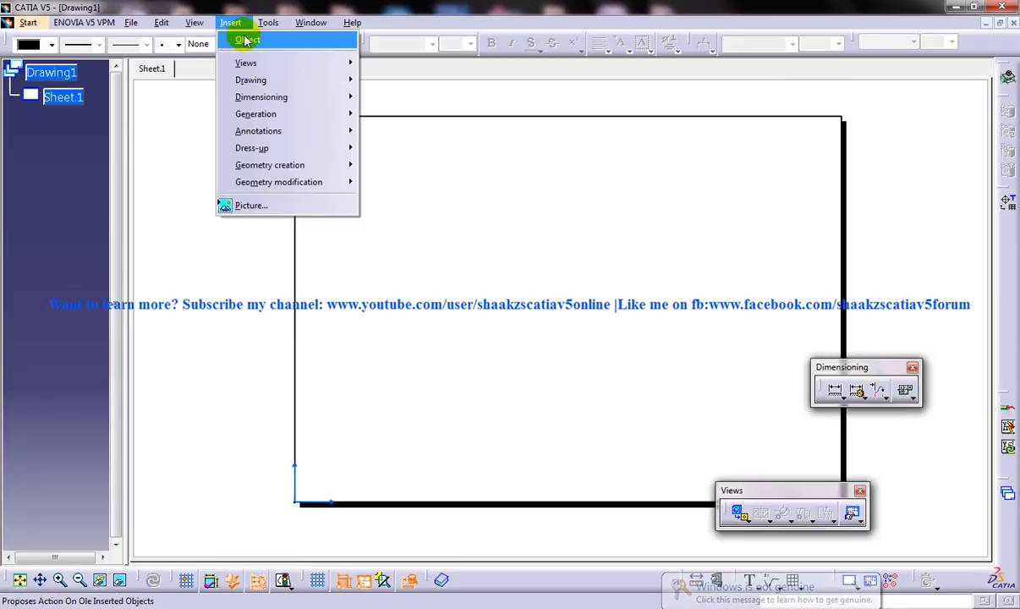
mouse_move(397, 154)
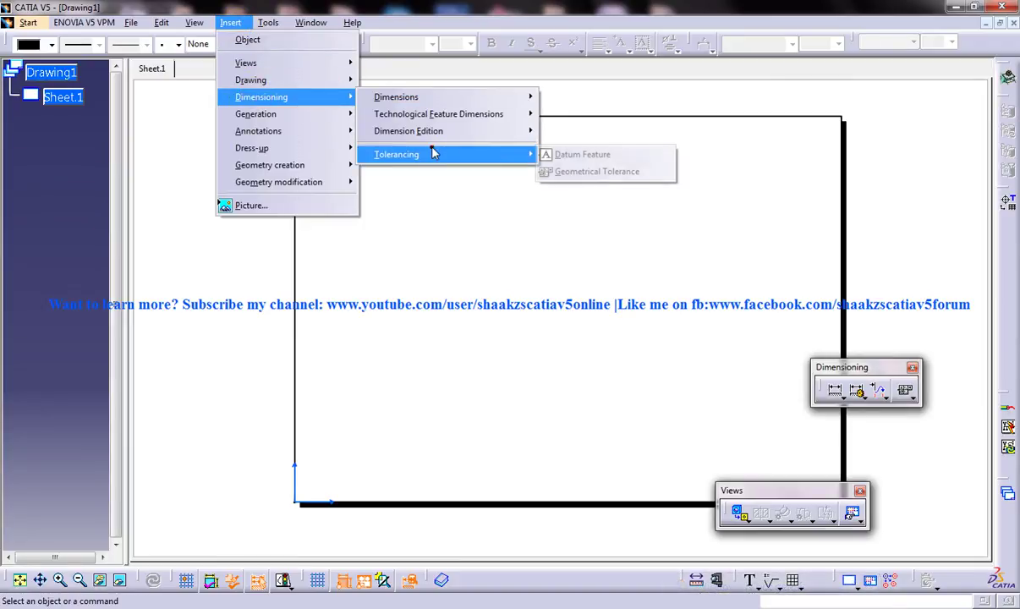
left_click(568, 11)
mouse_move(864, 407)
left_mouse_down()
mouse_move(893, 424)
mouse_move(892, 411)
left_mouse_up()
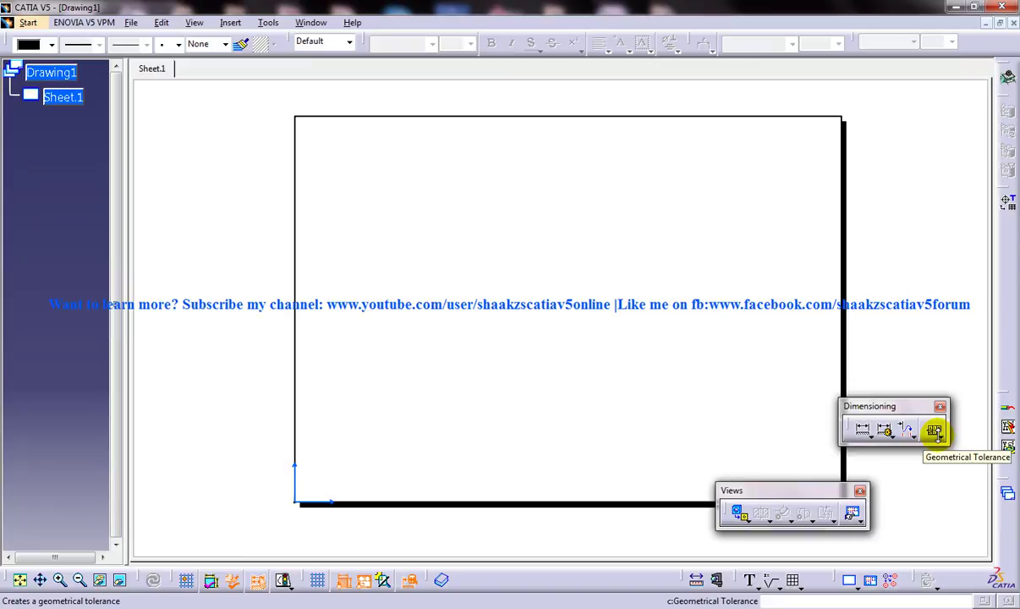
left_click(939, 436)
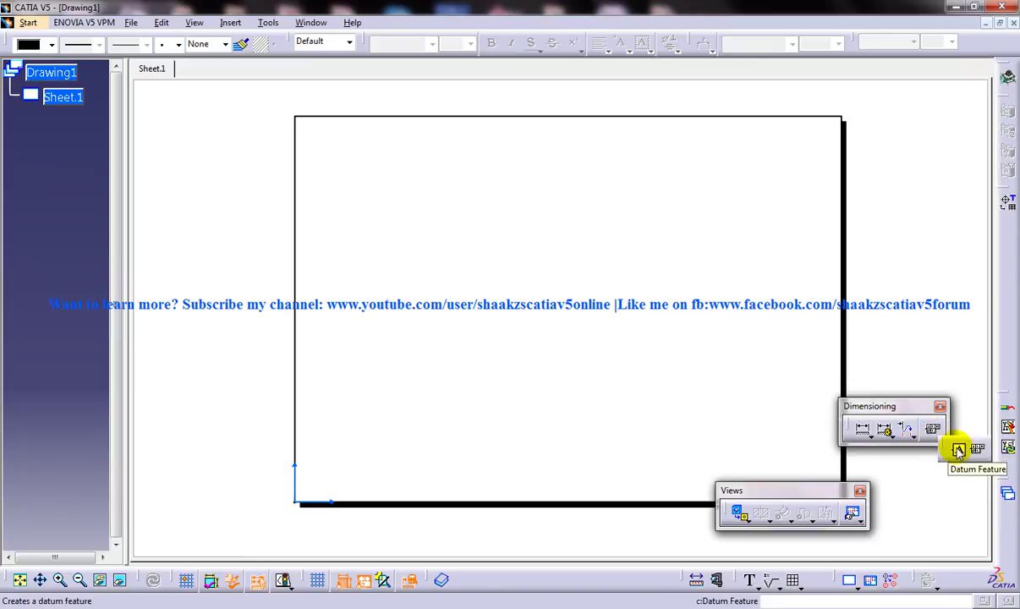
left_click(939, 437)
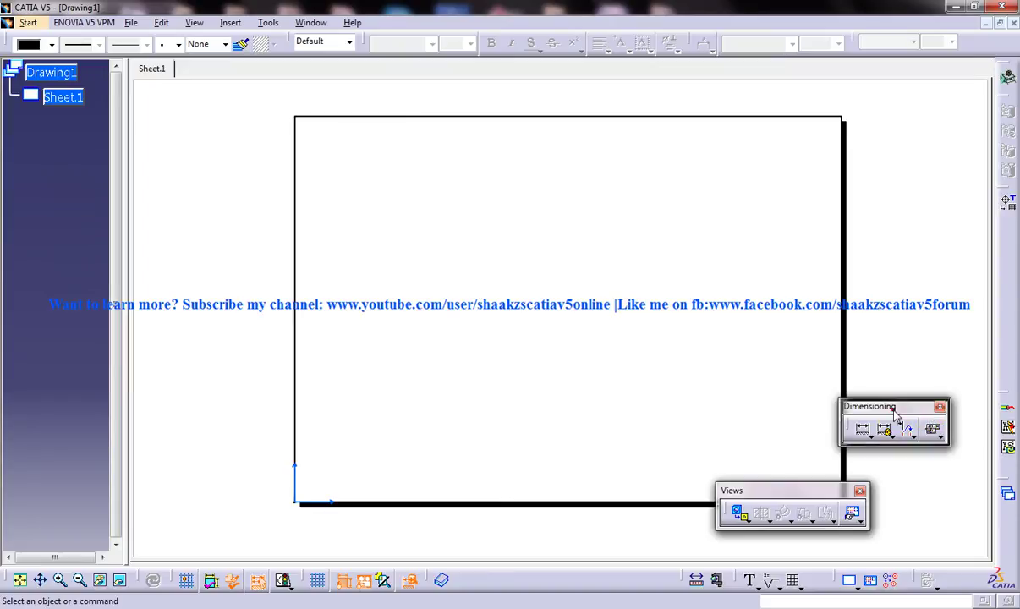
left_click_drag(840, 420, 850, 440)
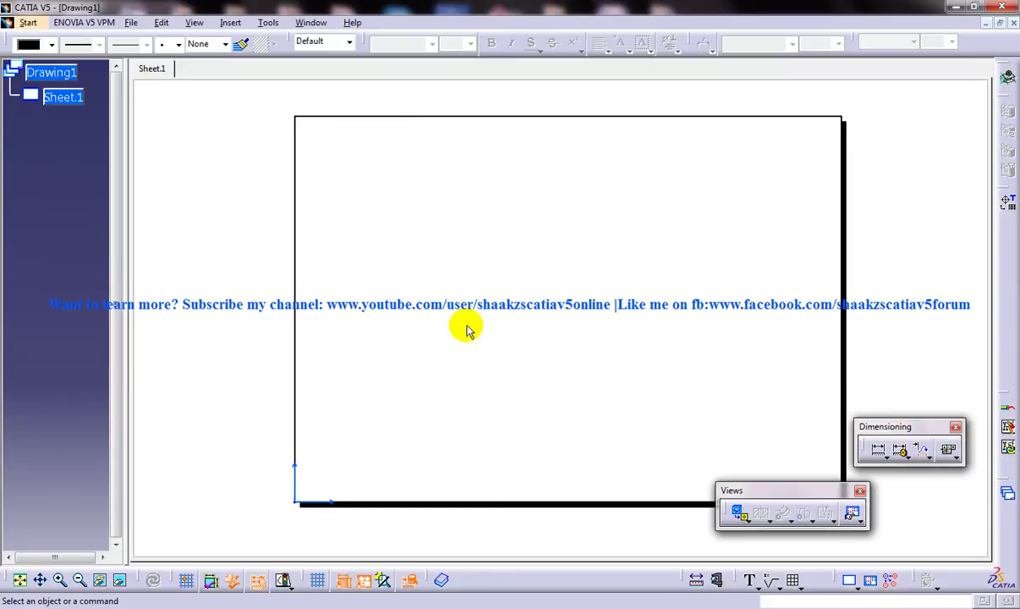
Step: Insert a 1:1 front view of the Boeing 737 using its base face as the plane
left_click(231, 22)
mouse_move(246, 62)
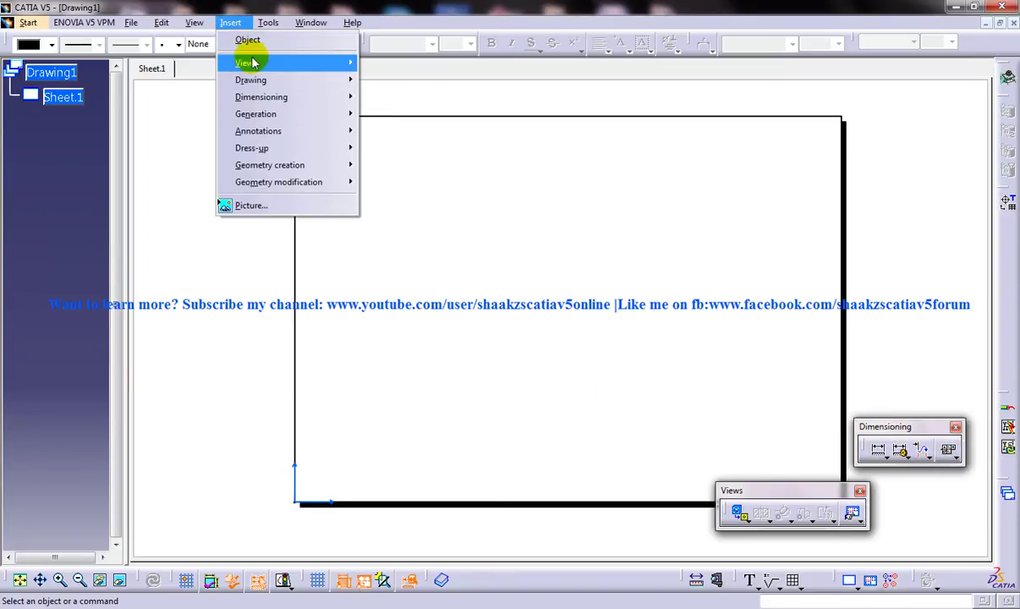
mouse_move(395, 63)
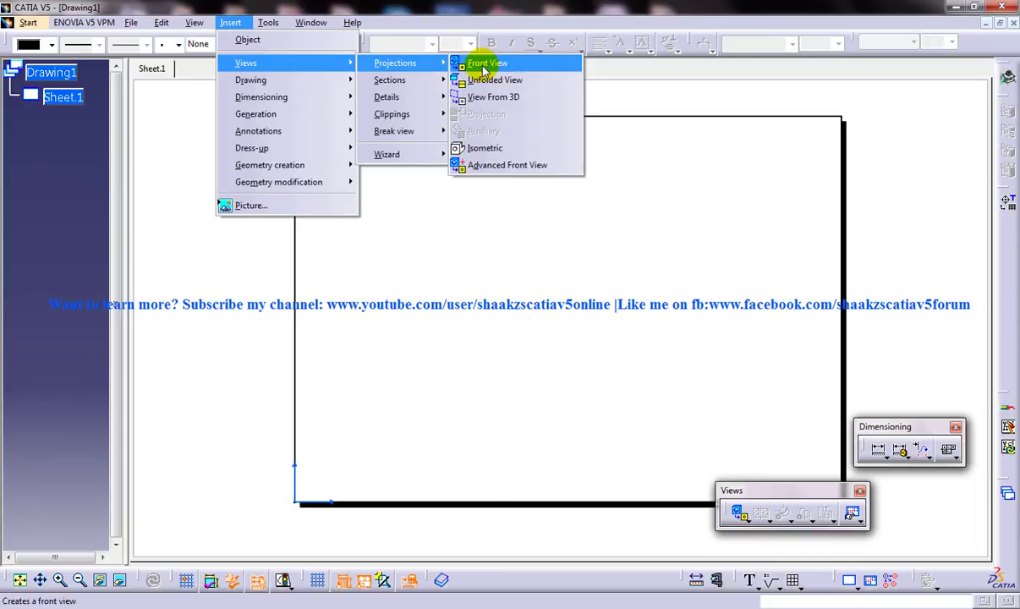
left_click(489, 63)
left_click(985, 23)
left_click(77, 556)
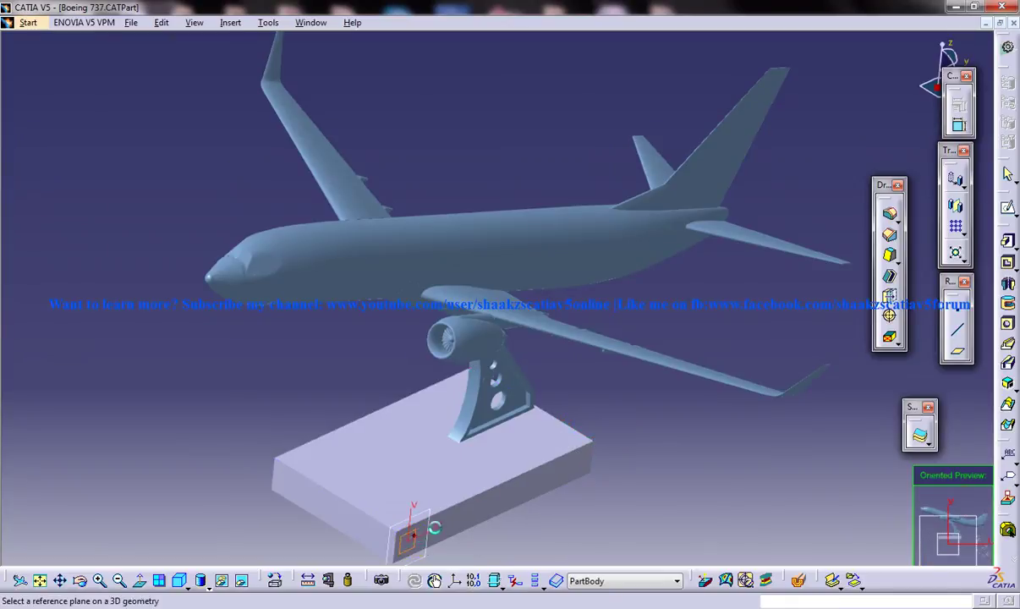
left_click(409, 535)
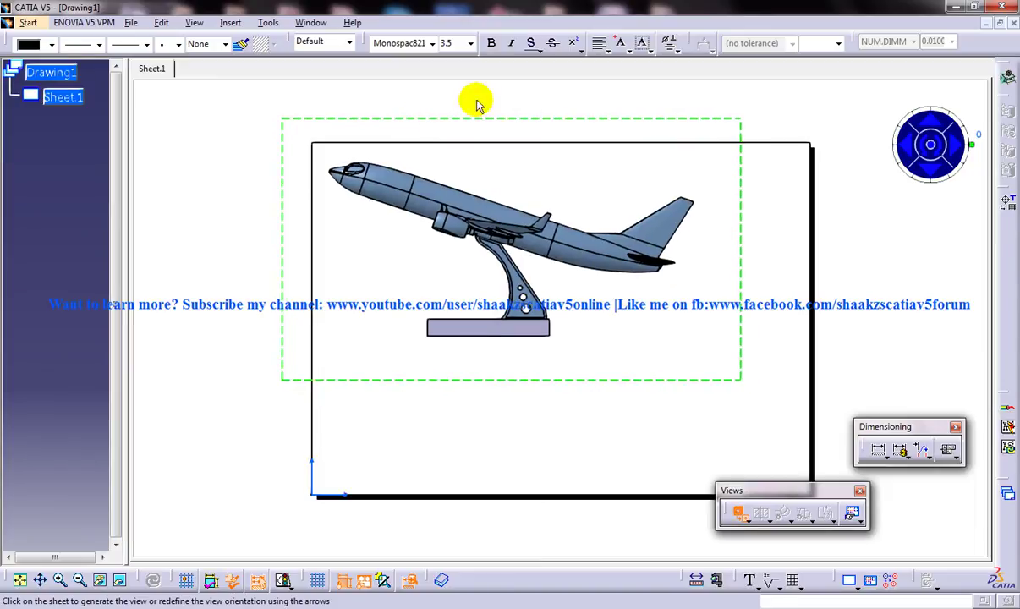
left_click(476, 102)
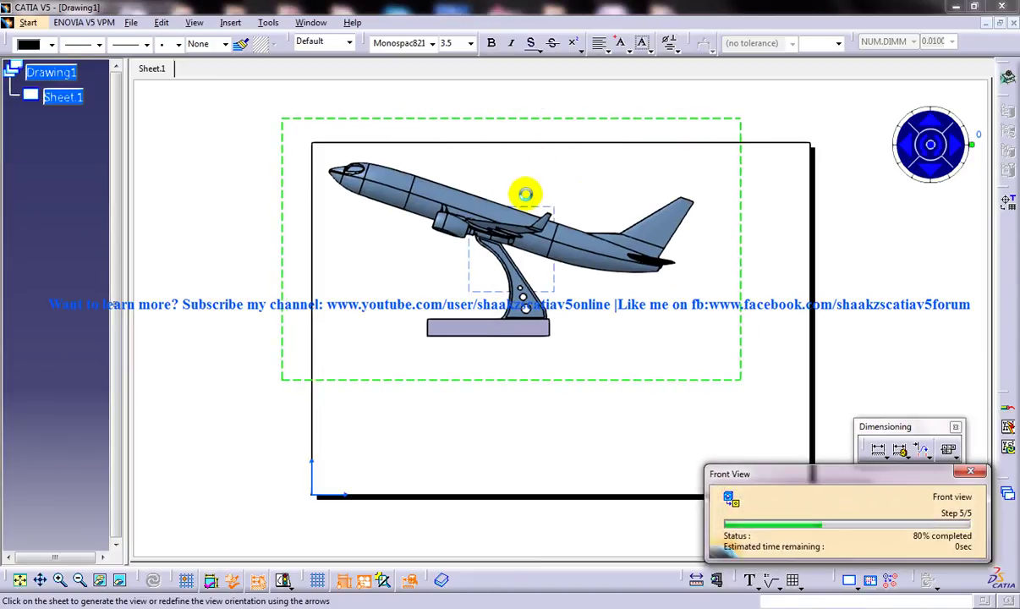
mouse_move(528, 207)
middle_mouse_down("ctrl")
mouse_move(541, 195)
mouse_move(510, 157)
middle_mouse_up("ctrl")
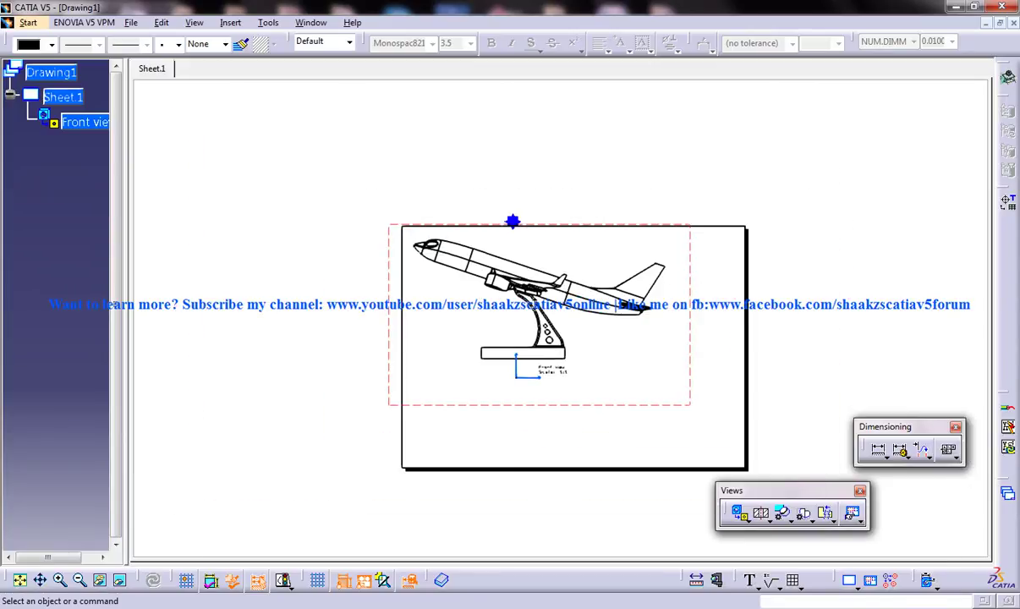
Step: Project a top view from the front view and place it below
left_click(230, 23)
mouse_move(395, 62)
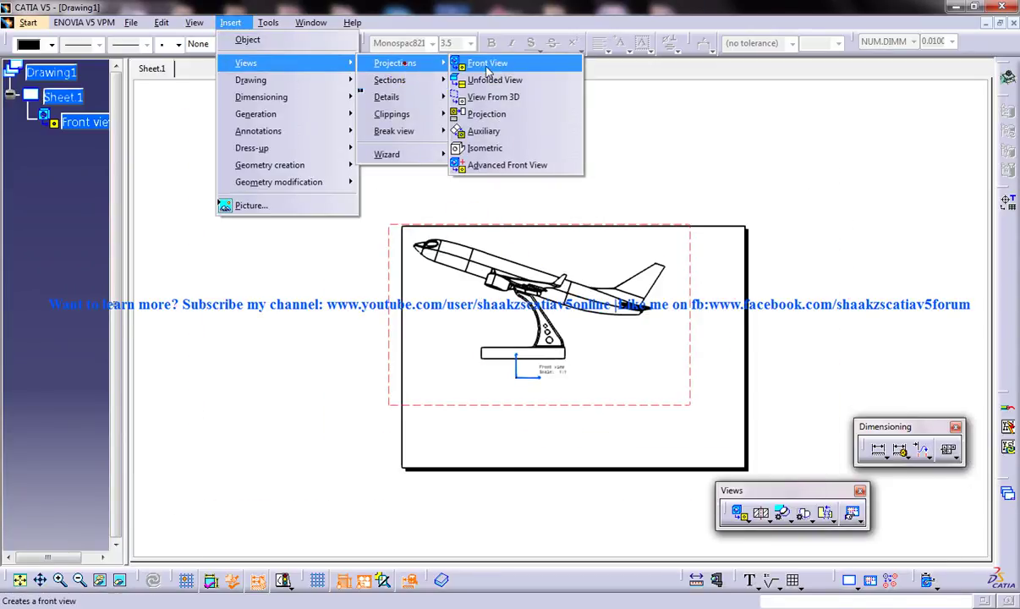
left_click(505, 123)
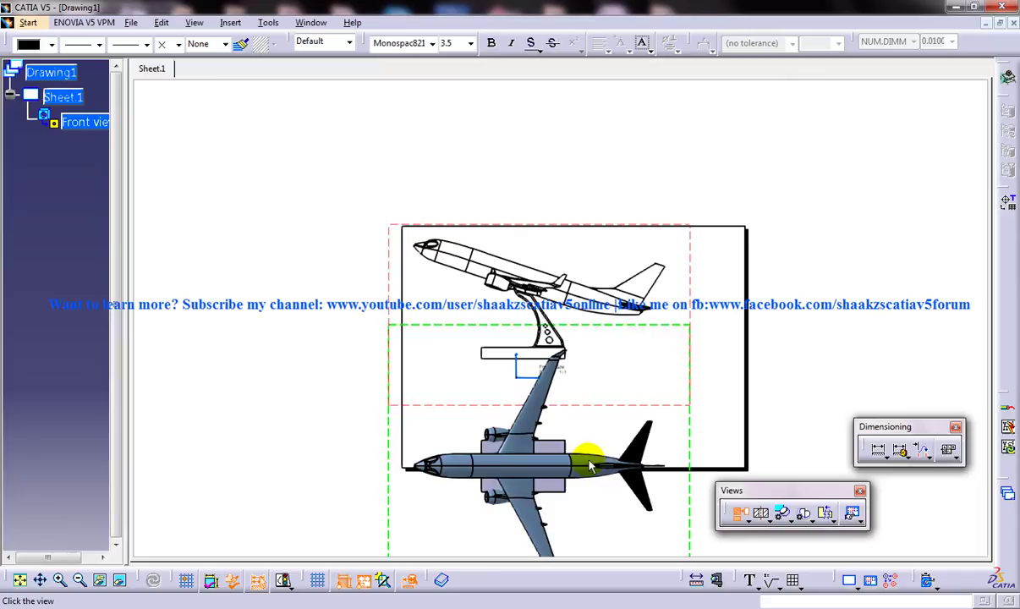
left_click(554, 500)
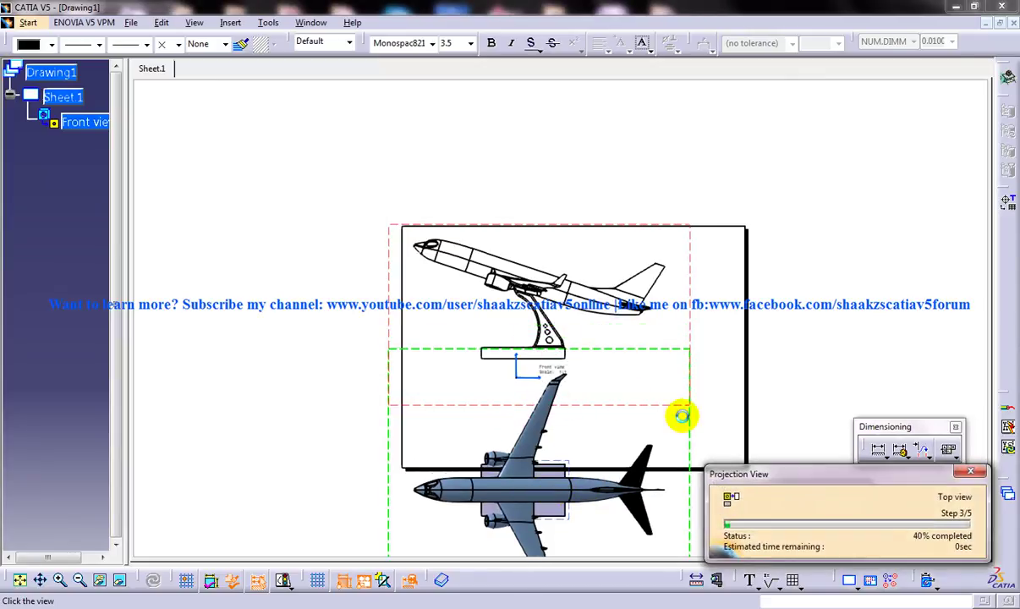
middle_click_drag(631, 438, 575, 387)
Step: Set the top view's scale to 1:2 in its Properties
left_click(599, 399)
right_click(597, 387)
left_click(636, 166)
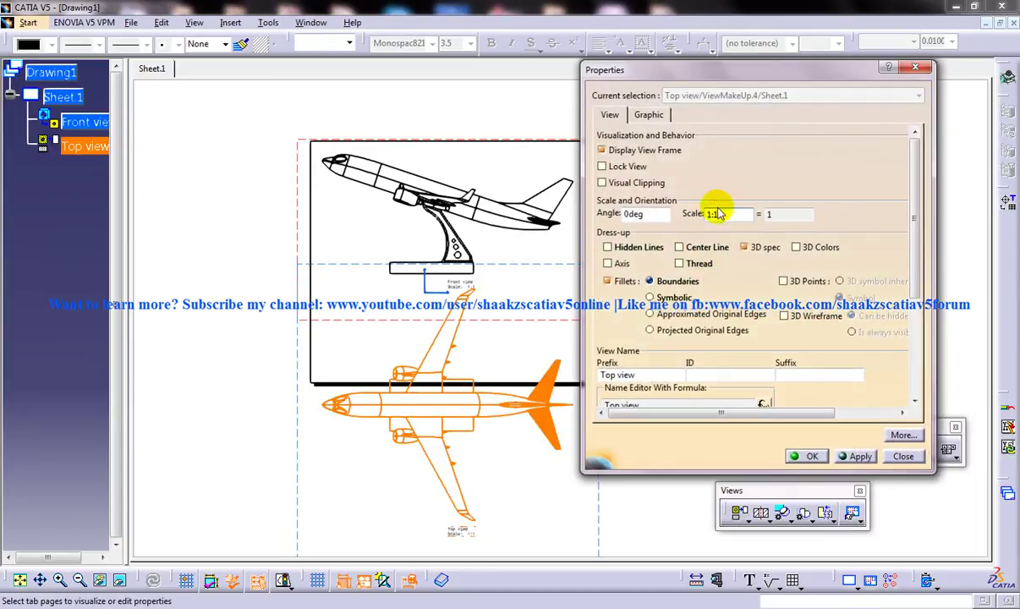
left_click(738, 215)
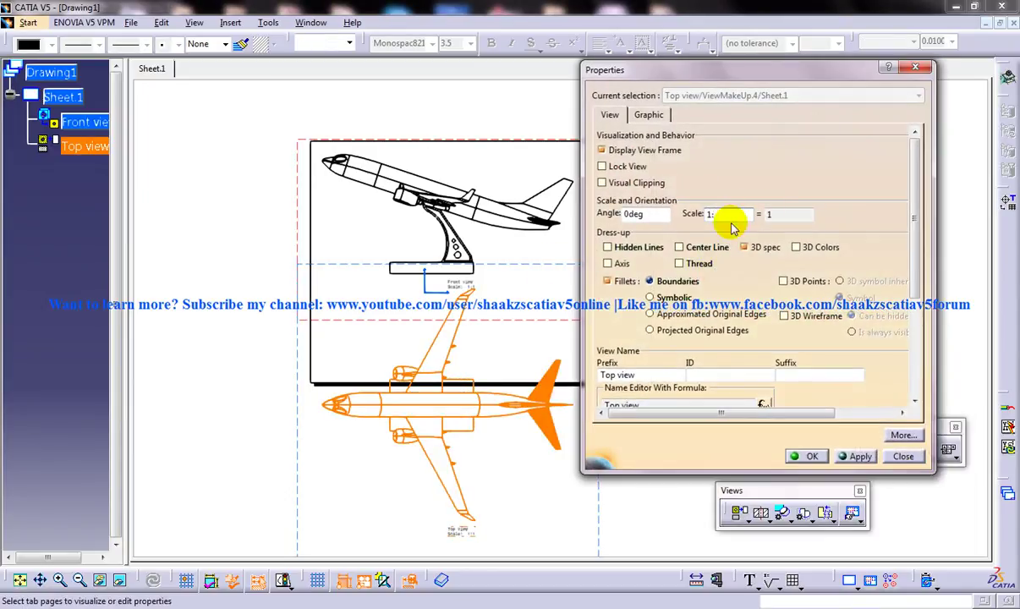
type("2")
key("Return")
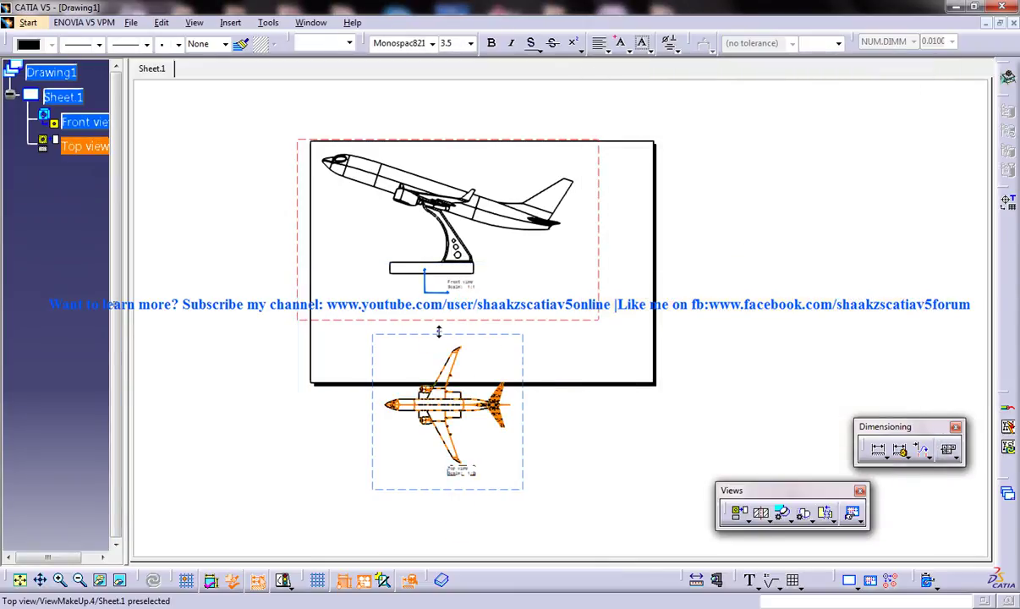
middle_click_drag(438, 331, 484, 264, "ctrl")
Step: Position the top view independently of the front view and drag it to the lower right
right_click(508, 261)
mouse_move(560, 534)
left_click(700, 550)
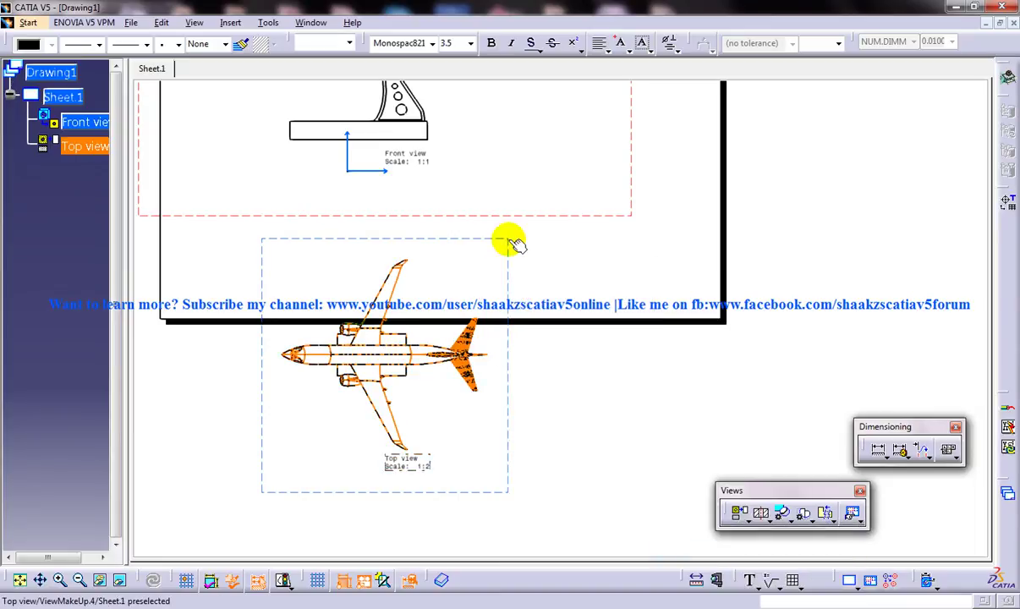
mouse_move(510, 243)
left_mouse_down()
mouse_move(712, 108)
mouse_move(588, 364)
left_mouse_up()
left_click(751, 171)
mouse_move(667, 234)
middle_mouse_down()
mouse_move(688, 268)
mouse_move(524, 152)
middle_mouse_up()
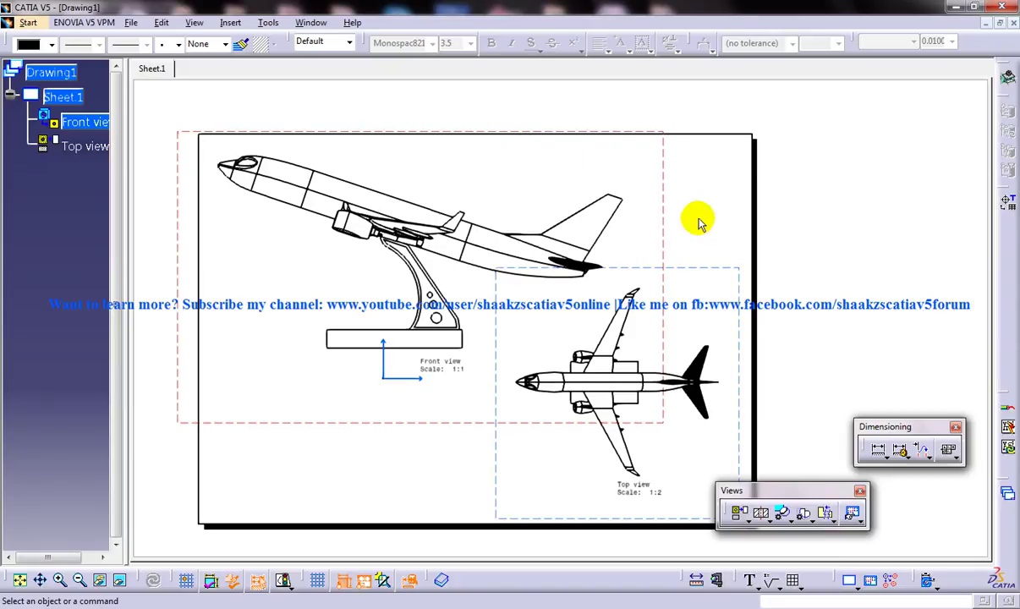
Step: Start a Datum Feature and attach its leader to the front view's fuselage edge
left_click(953, 456)
left_click(973, 470)
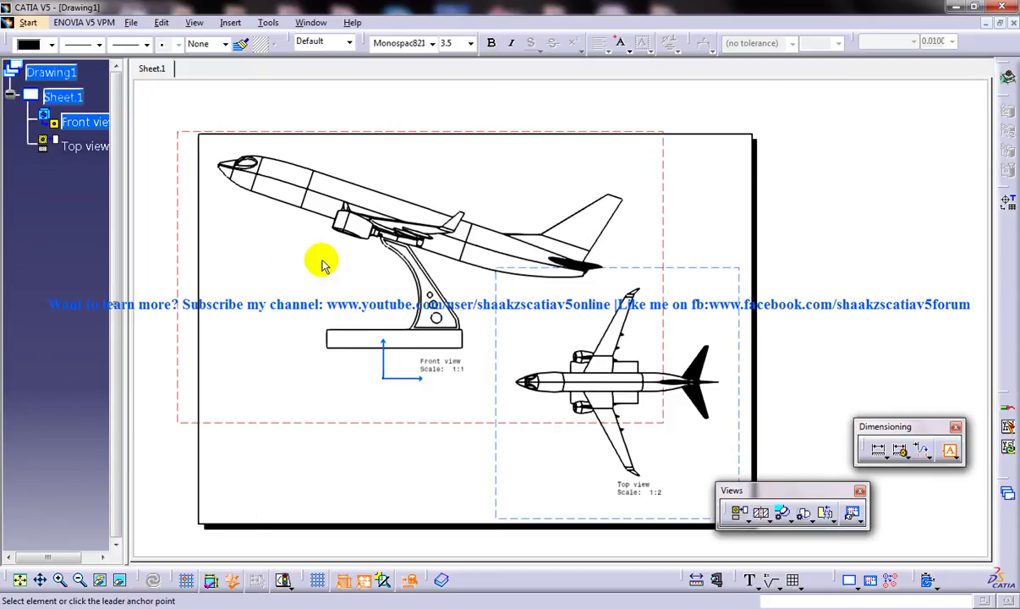
left_click(292, 205)
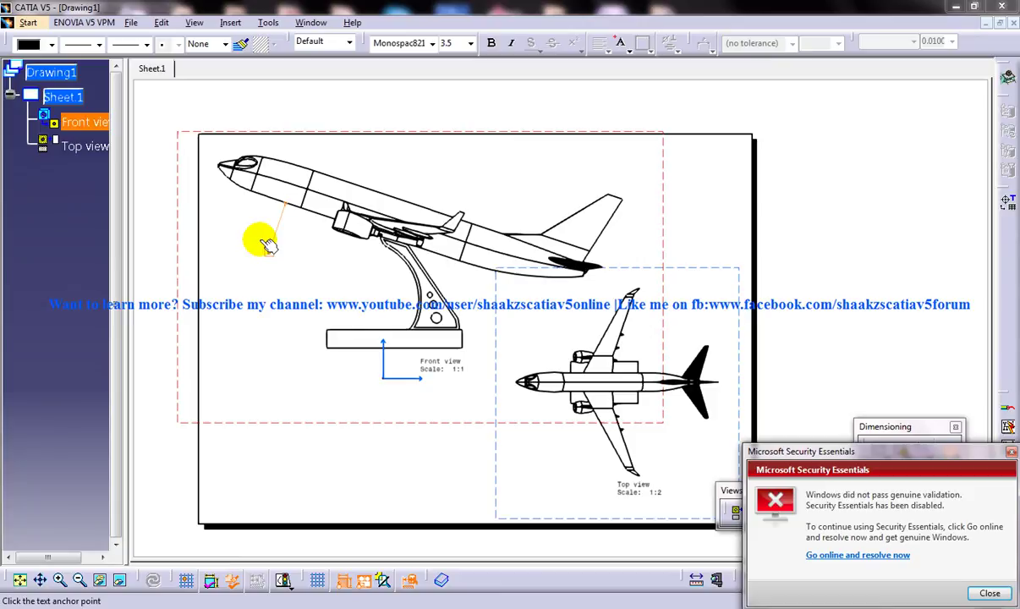
Step: Place the datum box, dismiss the security popup, and confirm the label A
left_click(264, 242)
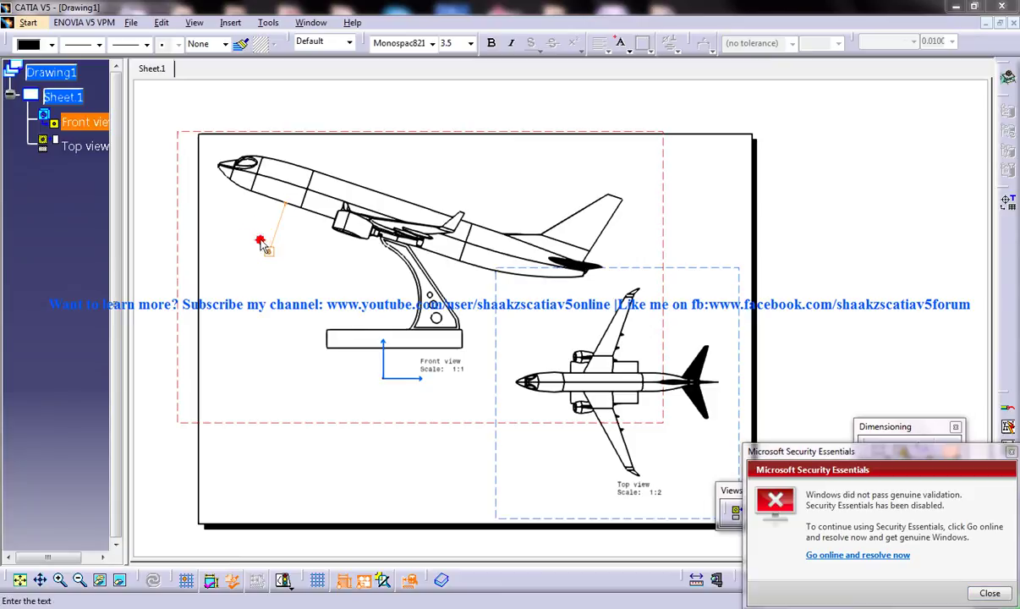
left_click(521, 359)
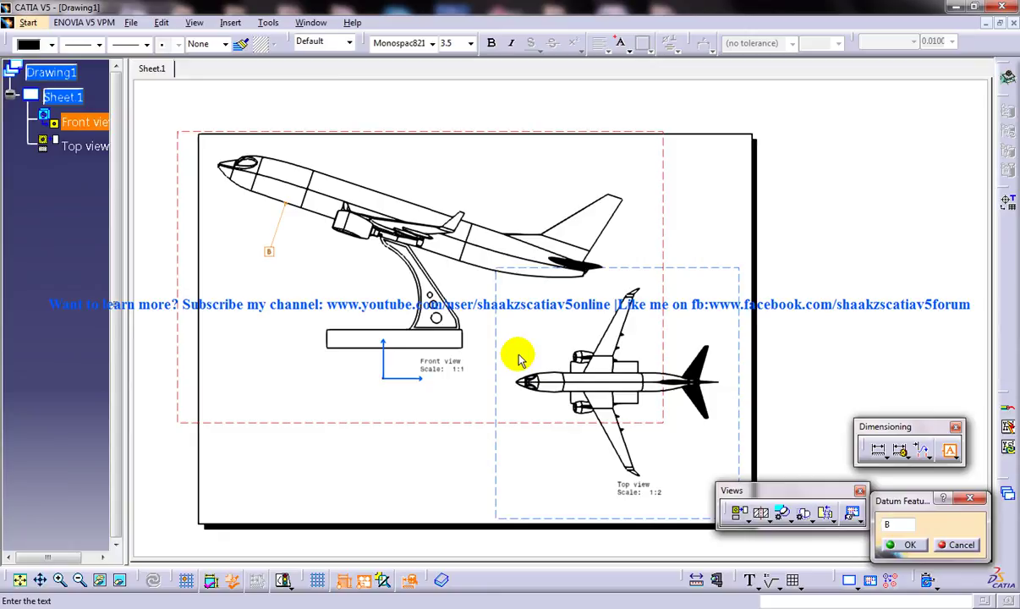
left_click_drag(901, 502, 757, 319)
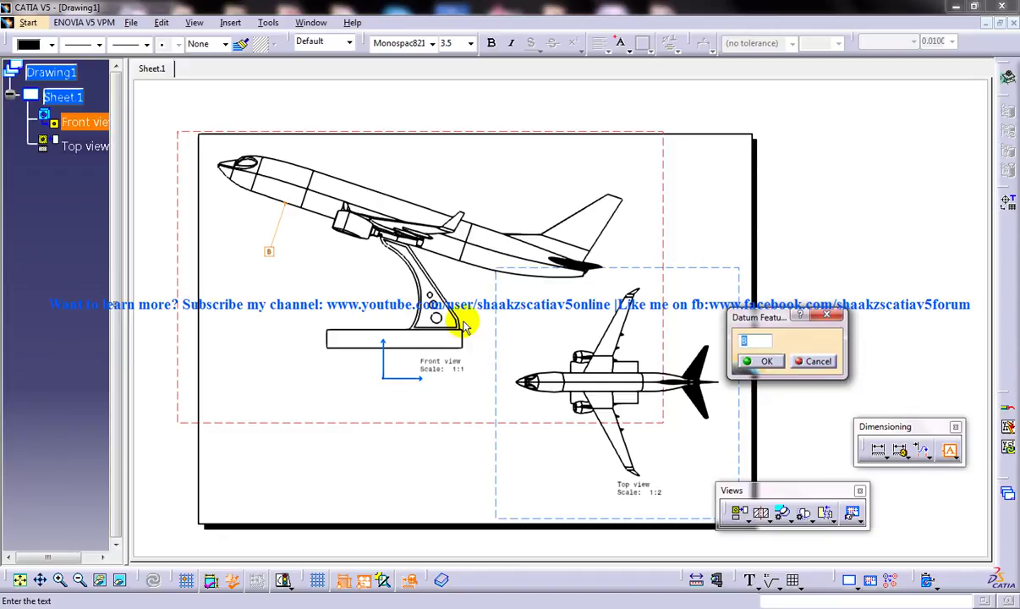
type("t")
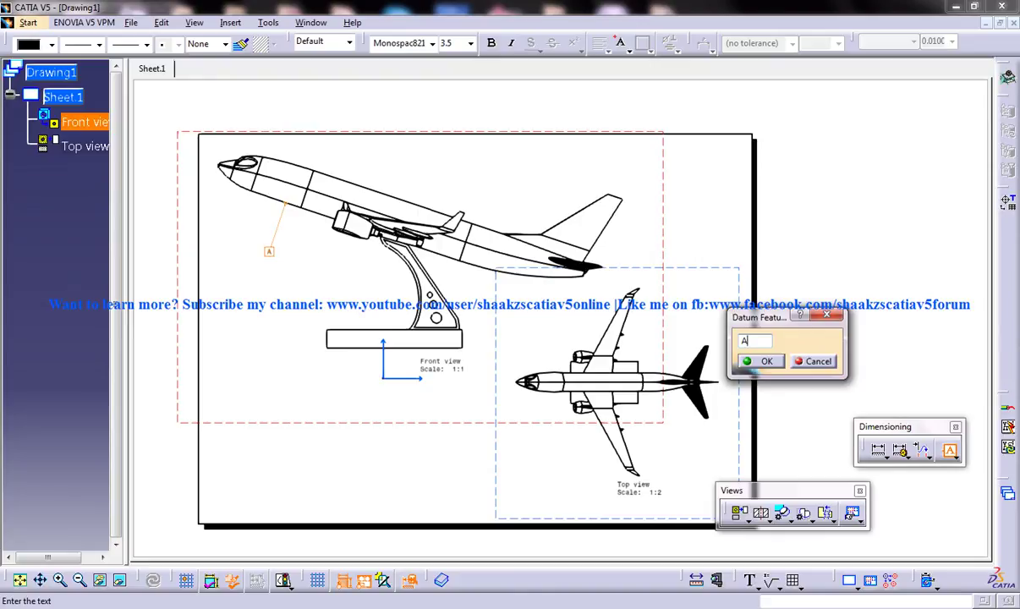
left_click(766, 361)
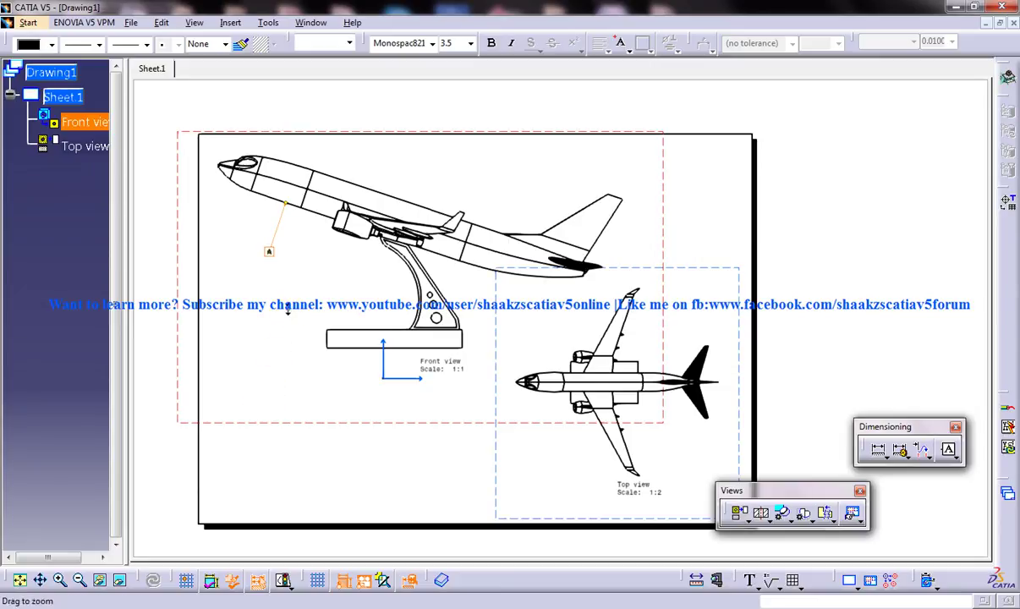
mouse_move(291, 313)
middle_mouse_down()
mouse_move(269, 262)
mouse_move(377, 358)
mouse_move(246, 312)
mouse_move(435, 353)
middle_mouse_up()
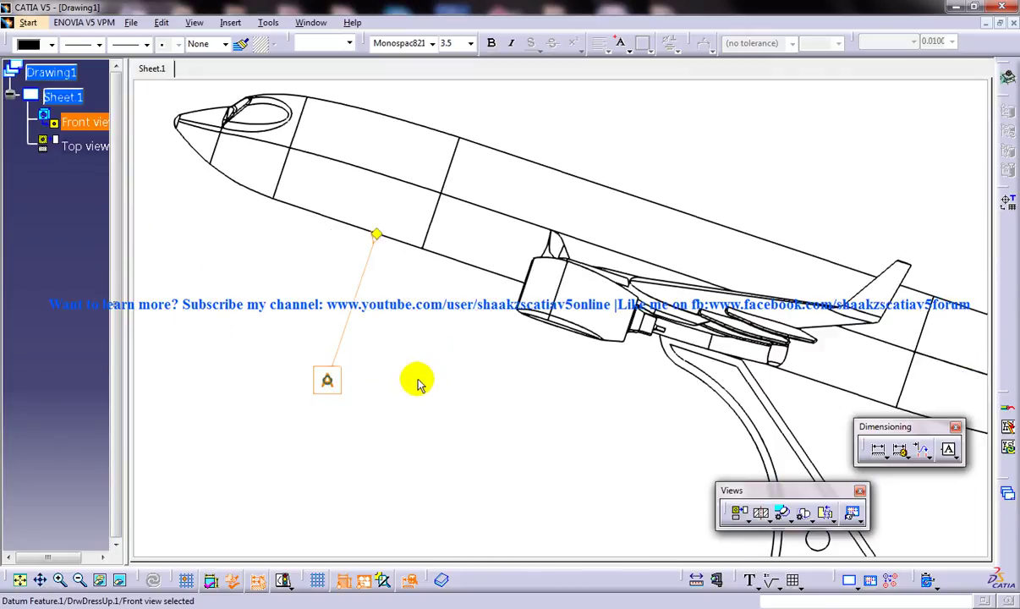